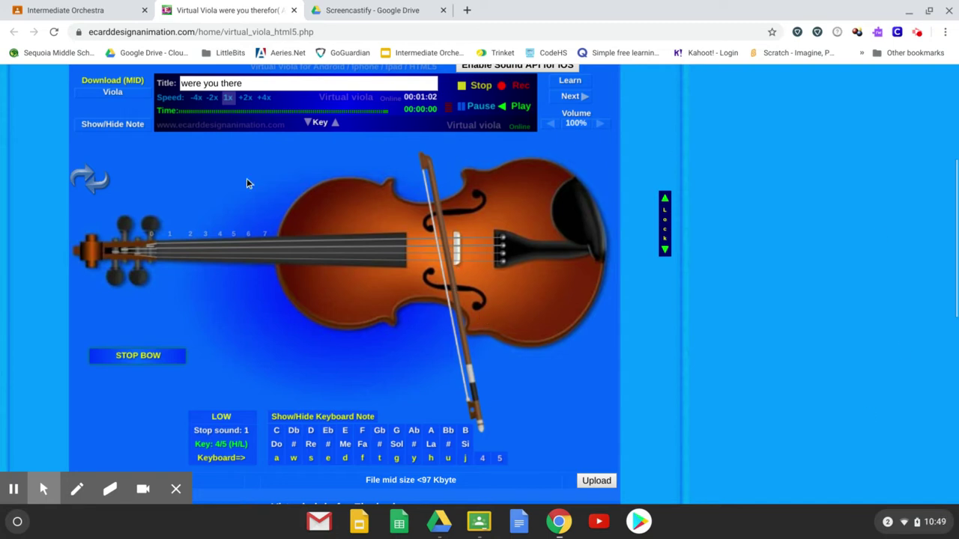
Lock the page against scrolling and bring up the Intermediate Orchestra class stream.
left_click(670, 221)
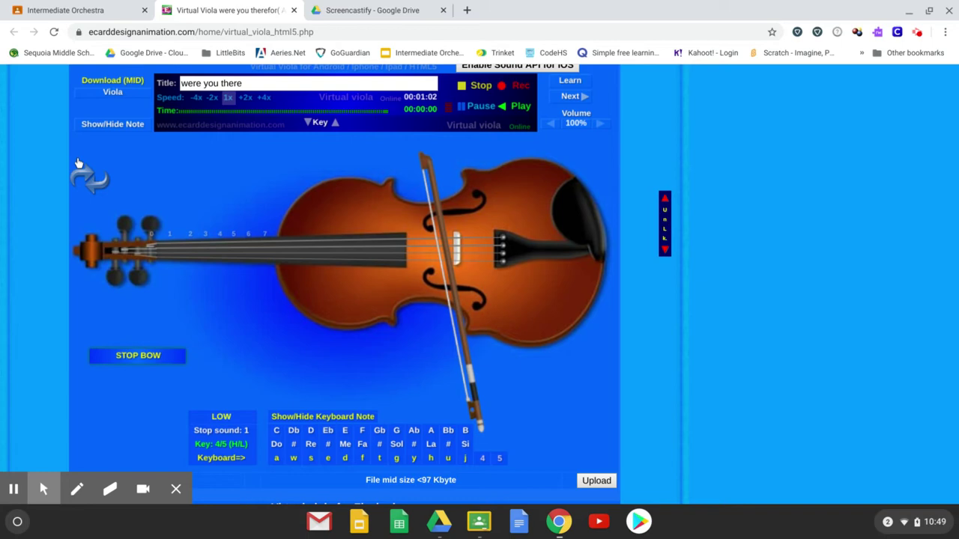
left_click(105, 12)
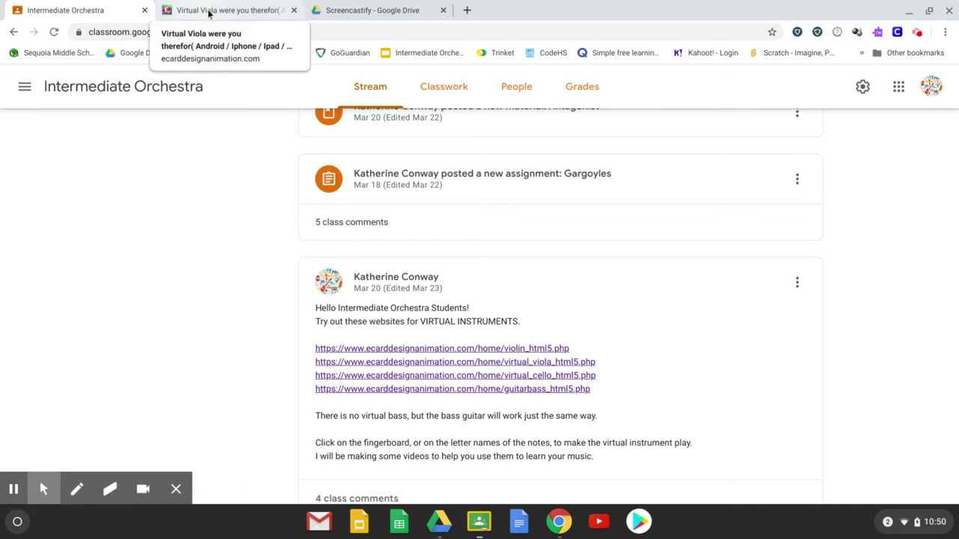
Return to the Virtual Viola and play D and E on the second string, then E, B, F#, C# on the fourth.
left_click(210, 12)
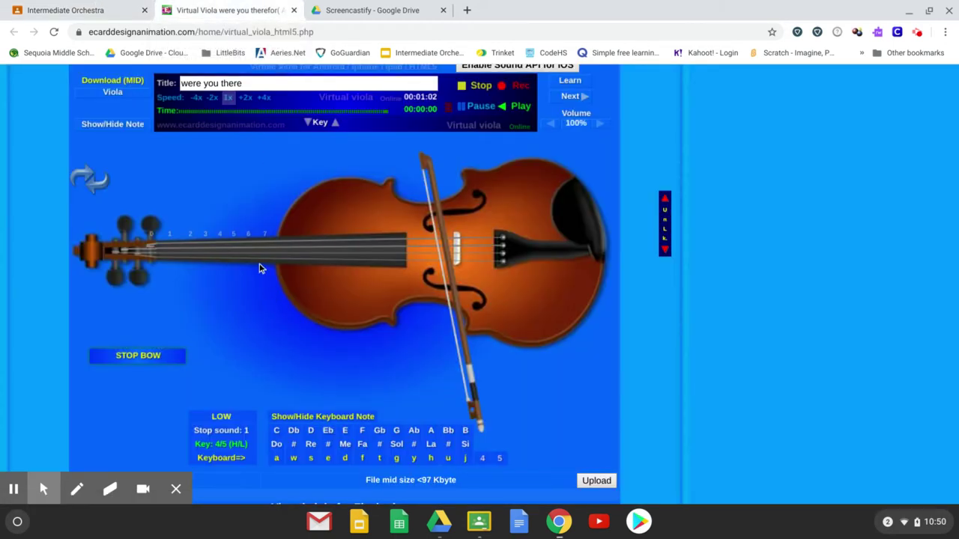
left_click(189, 239)
left_click(192, 258)
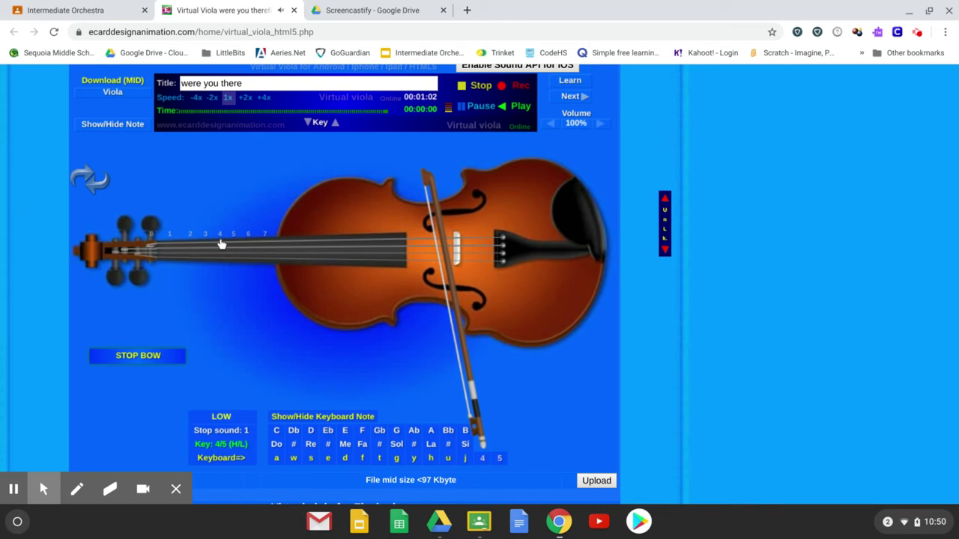
left_click(220, 247)
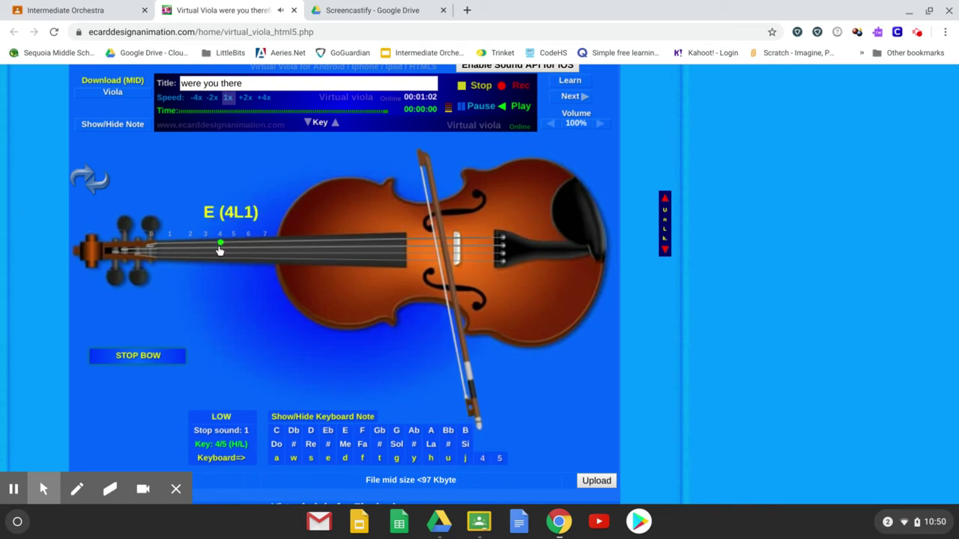
left_click(219, 252)
left_click(221, 255)
left_click(221, 257)
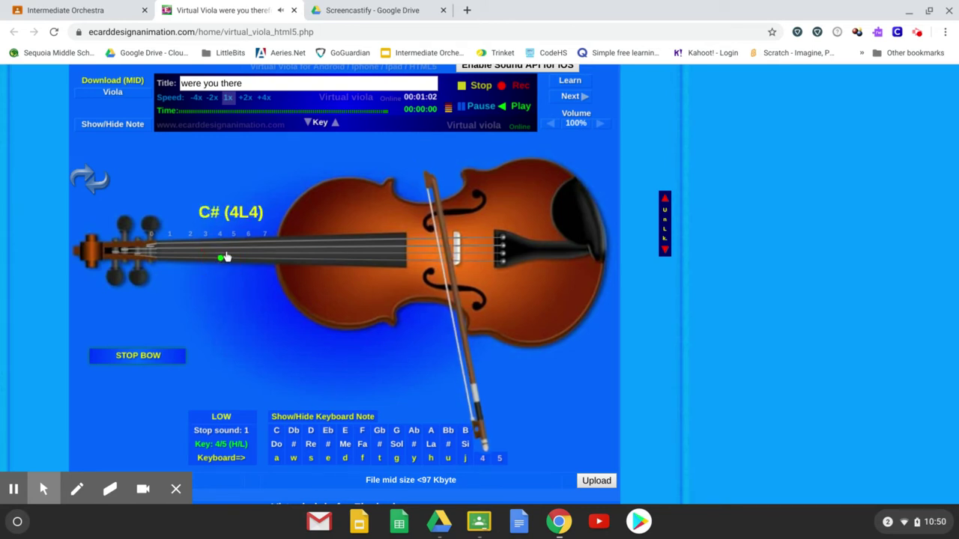
Stop the bow, play F, C, G and D, and pick the Screencastify pen tool.
left_click(168, 355)
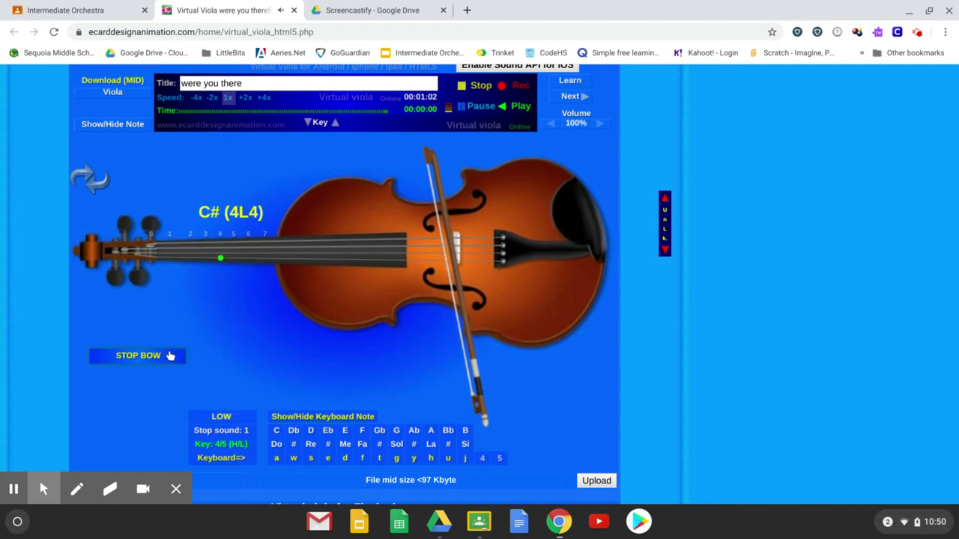
left_click(234, 245)
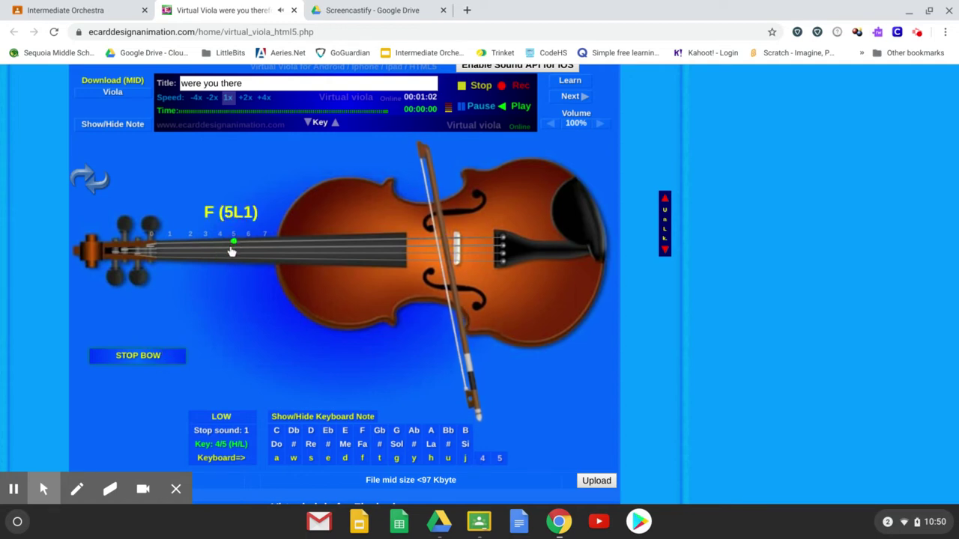
left_click(232, 259)
left_click(233, 254)
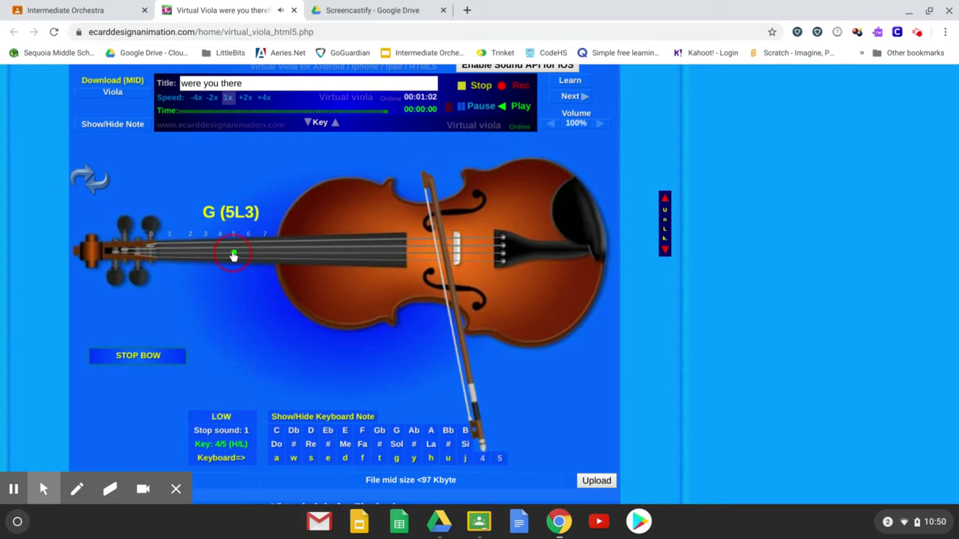
left_click(232, 257)
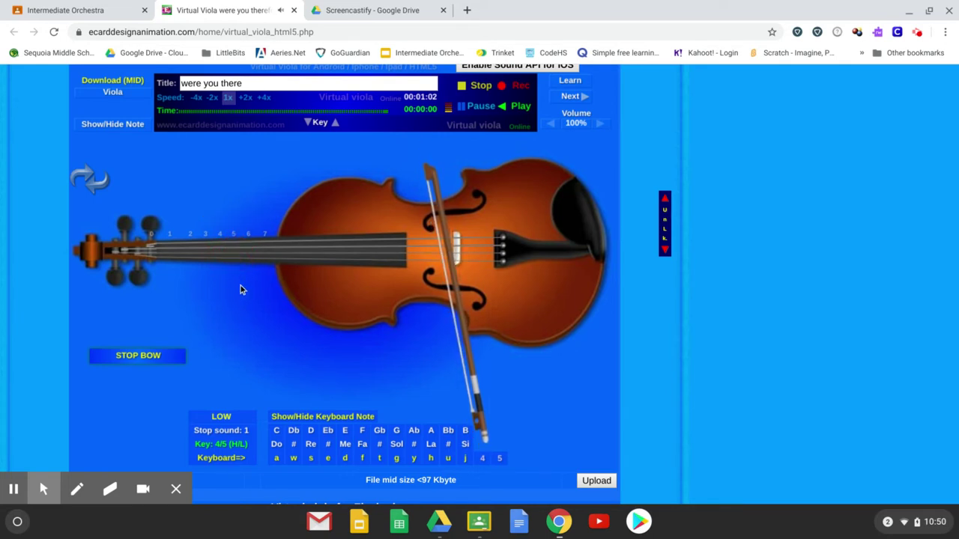
left_click(76, 489)
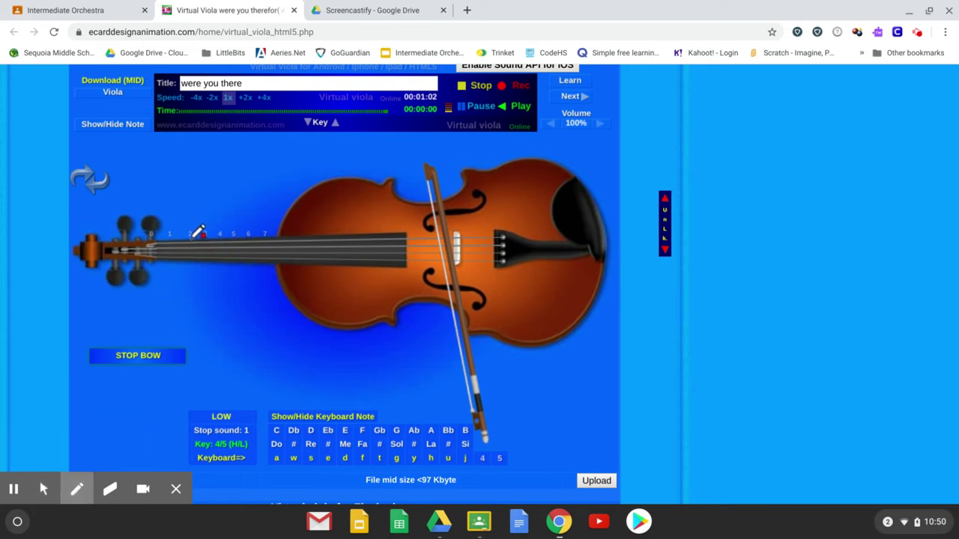
Draw a small red dot below the viola, erase it, and return to the pointer tool.
mouse_move(194, 251)
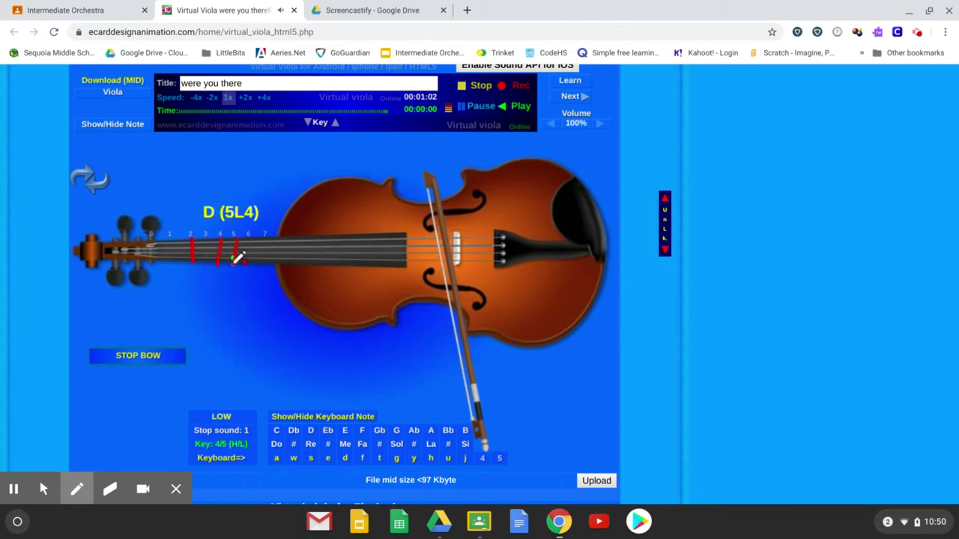
left_click(241, 307)
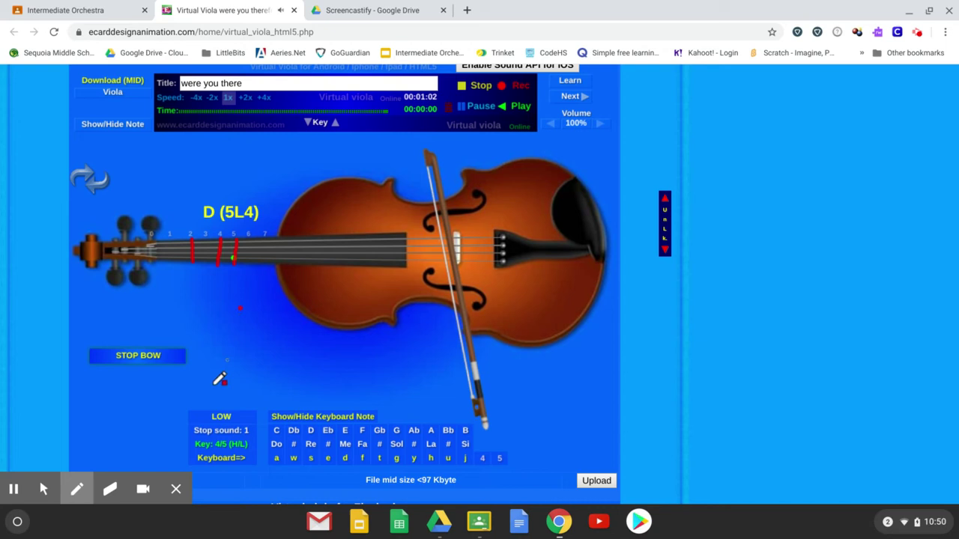
left_click(109, 489)
left_click(240, 307)
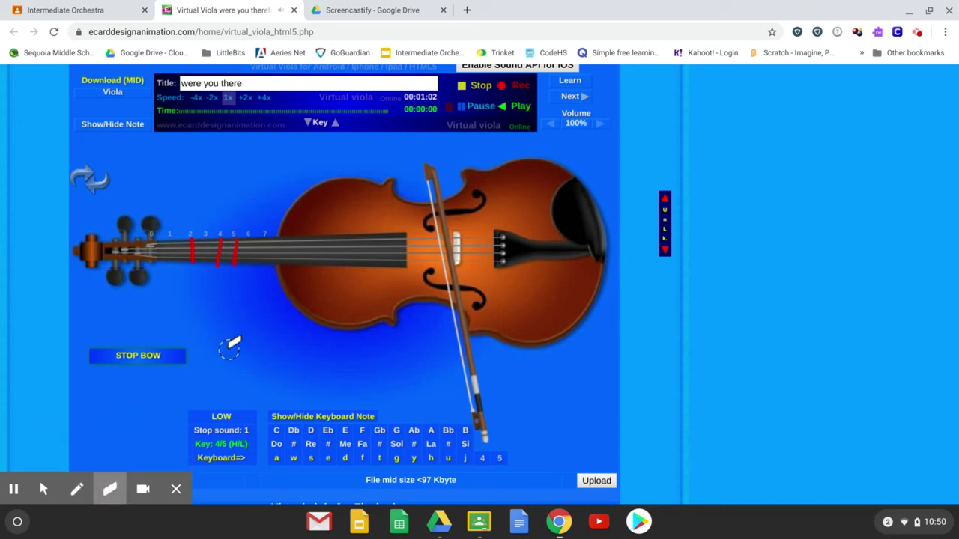
left_click(44, 489)
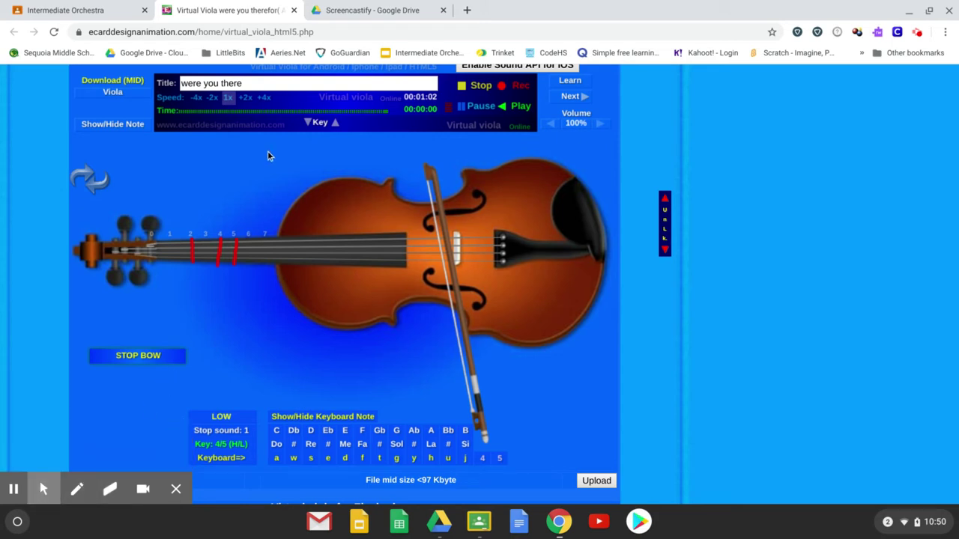
Open the Antagonist post in the class stream and its 'Antagonist - viola.pdf' file.
left_click(65, 17)
scroll(397, 250, "up", 2)
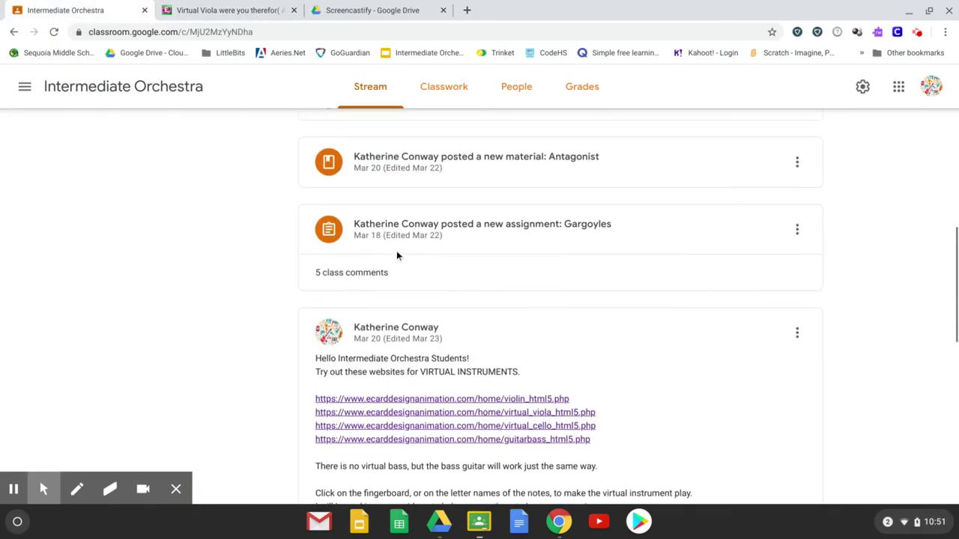
scroll(397, 255, "up", 1)
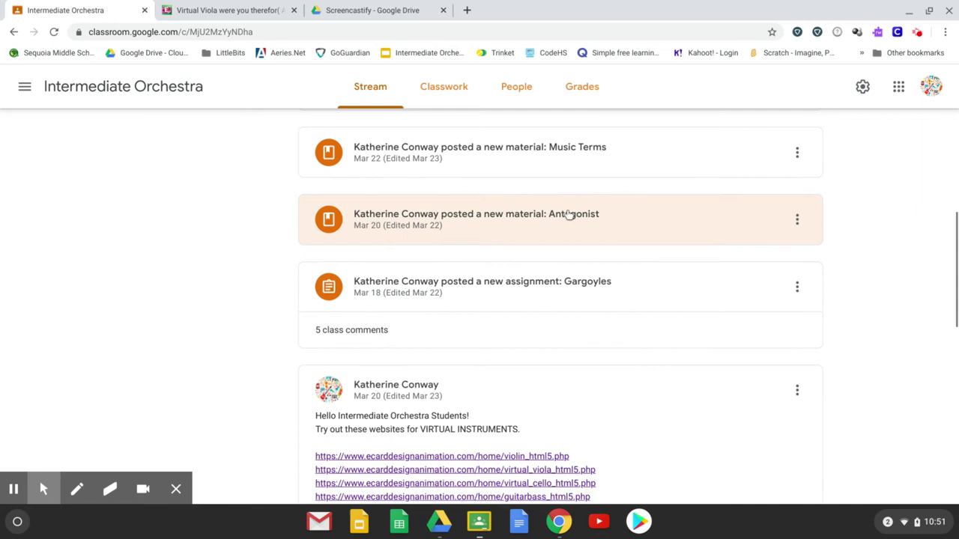
left_click(456, 215)
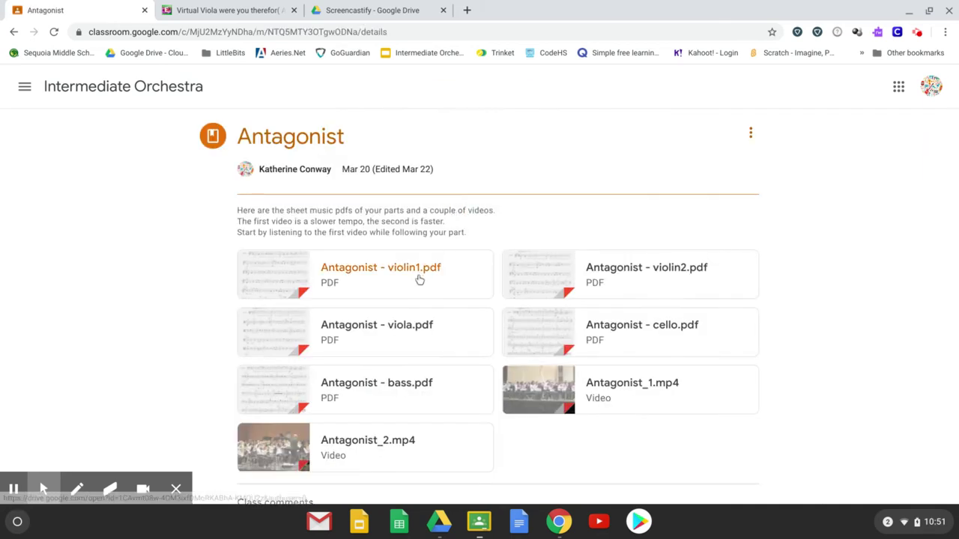
left_click(393, 327)
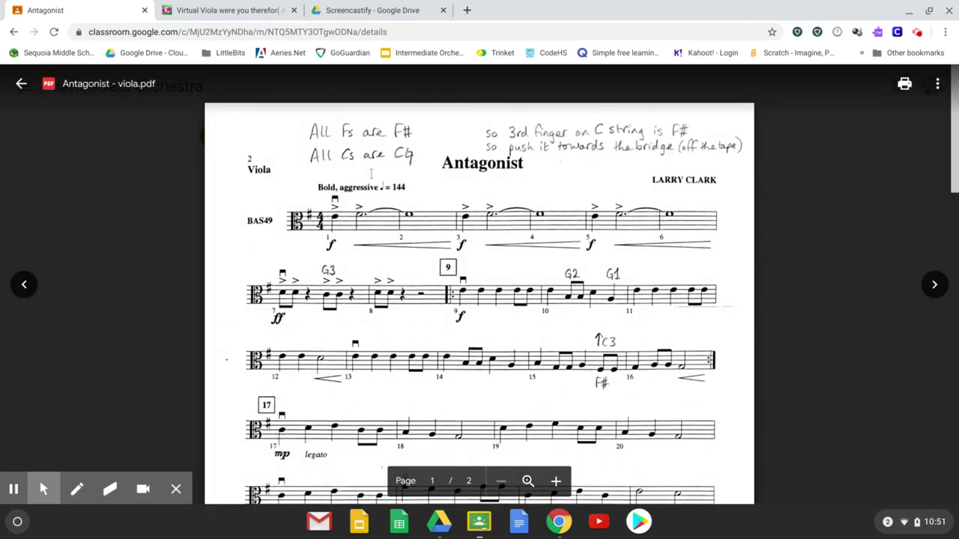
left_click(217, 9)
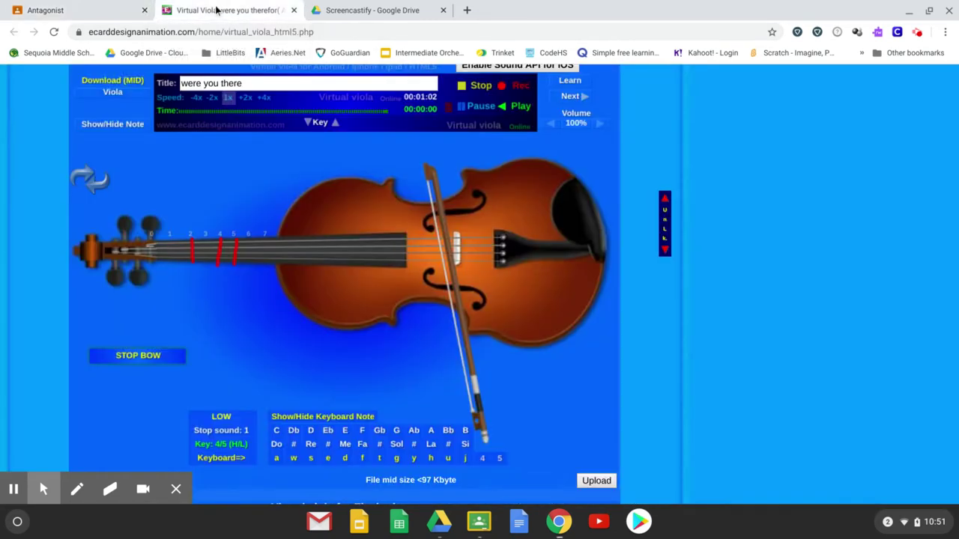
left_click(116, 12)
left_click(217, 14)
left_click(107, 14)
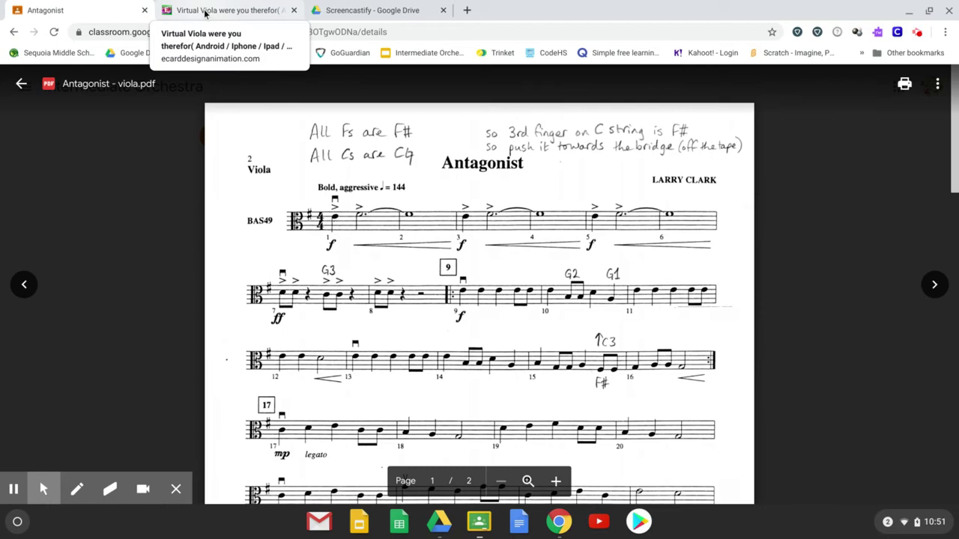
left_click(204, 12)
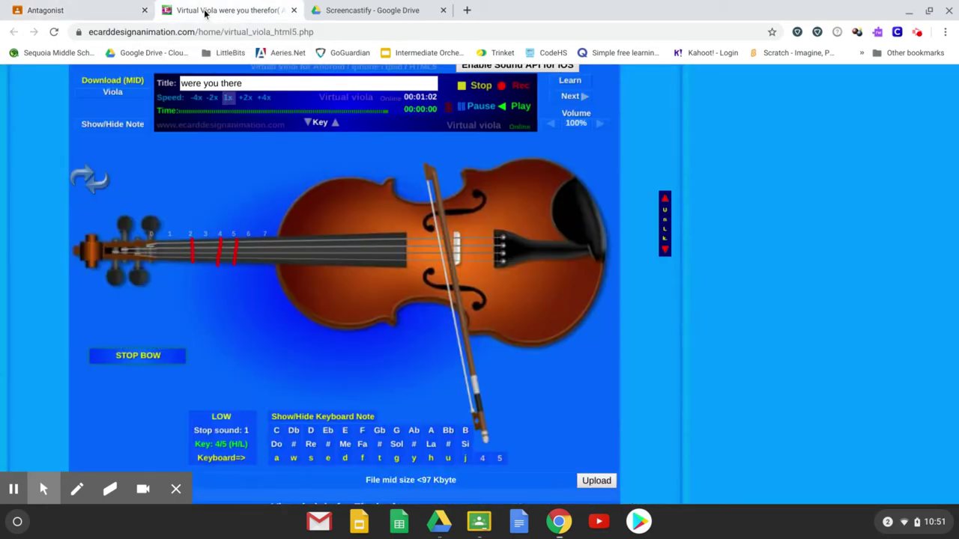
left_click(108, 14)
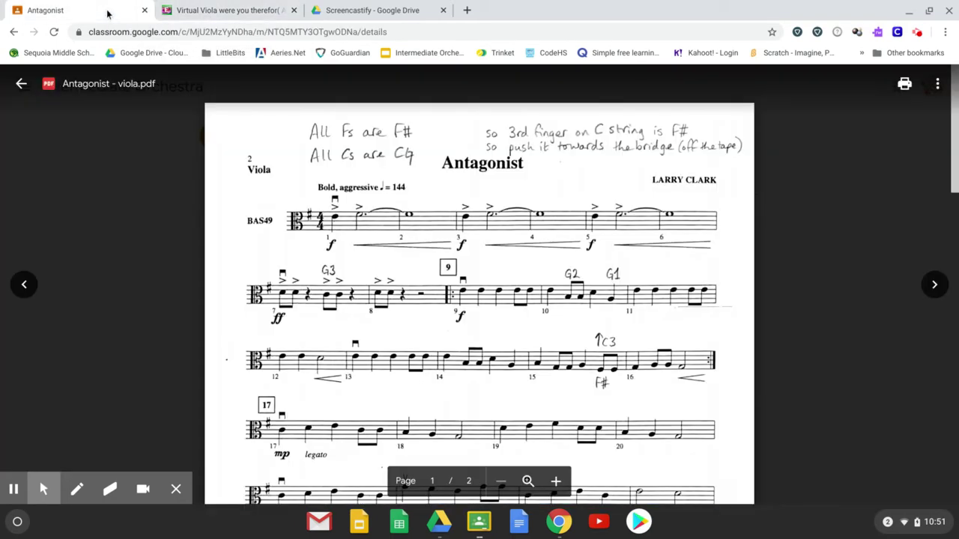
Restore and narrow the browser, then snap the Antagonist tab into its own right-half window.
left_click(930, 15)
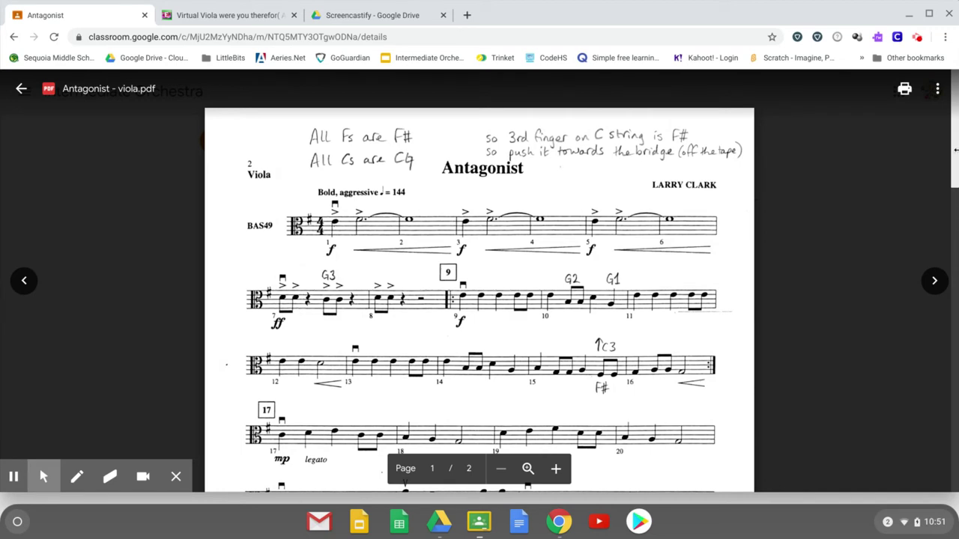
left_click_drag(956, 149, 482, 149)
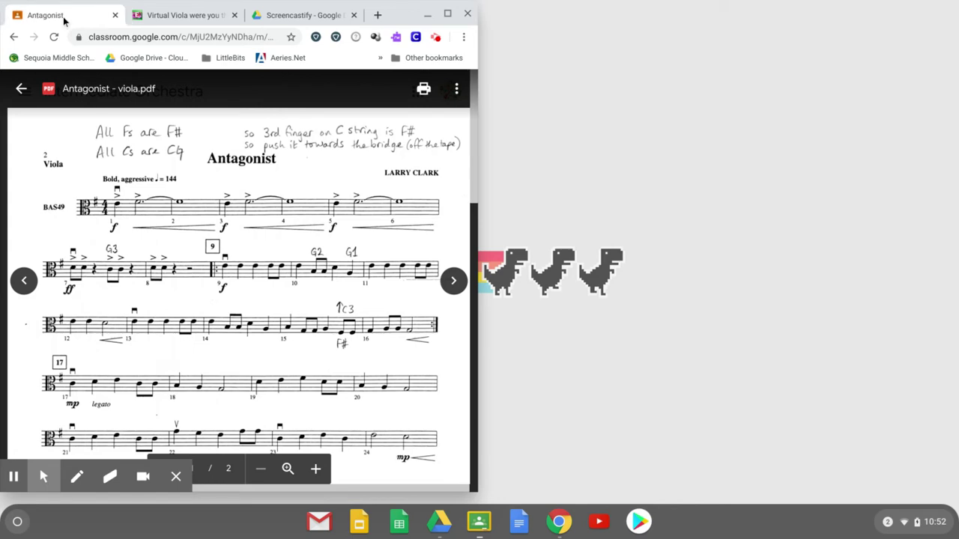
left_click_drag(72, 15, 749, 22)
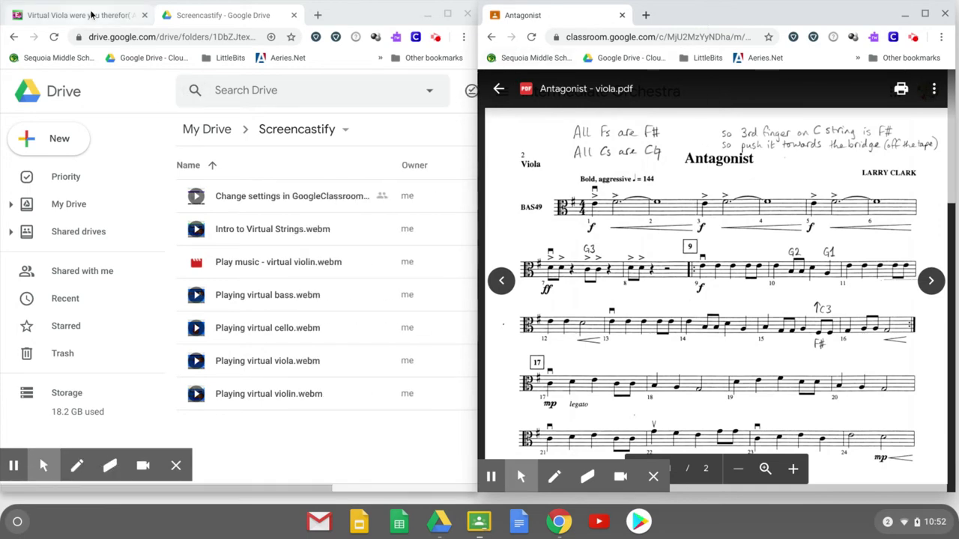
Show the Virtual Viola in the left window and play the A (2L2) note.
left_click(120, 18)
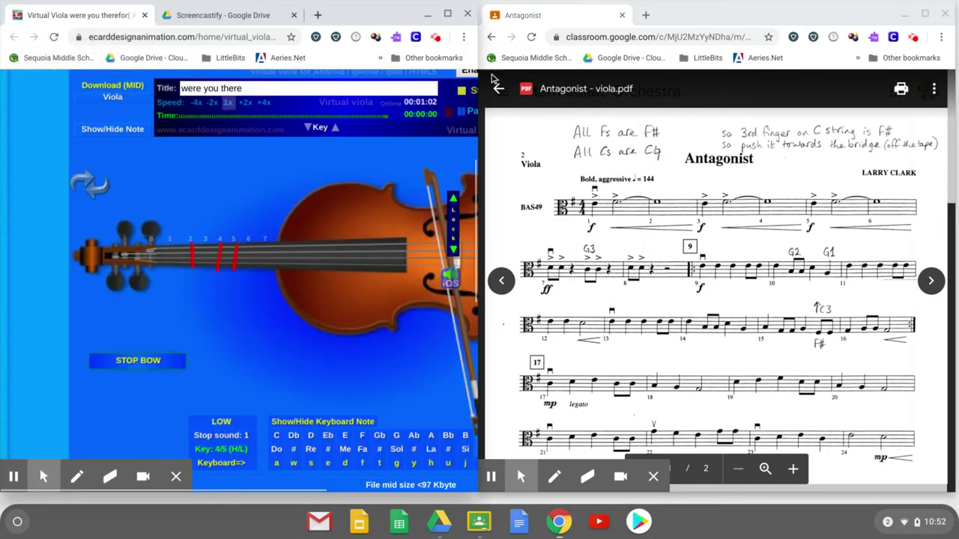
left_click_drag(697, 16, 697, 15)
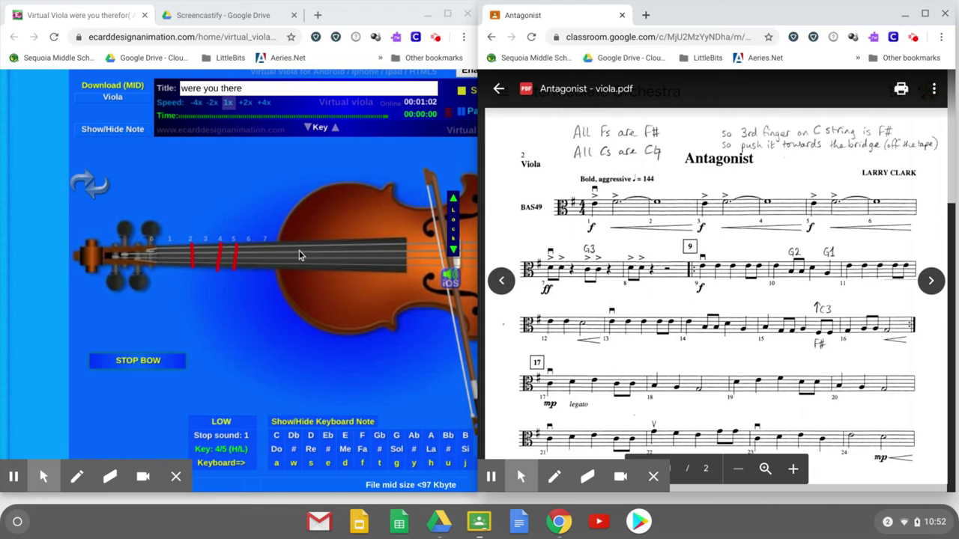
left_click(191, 258)
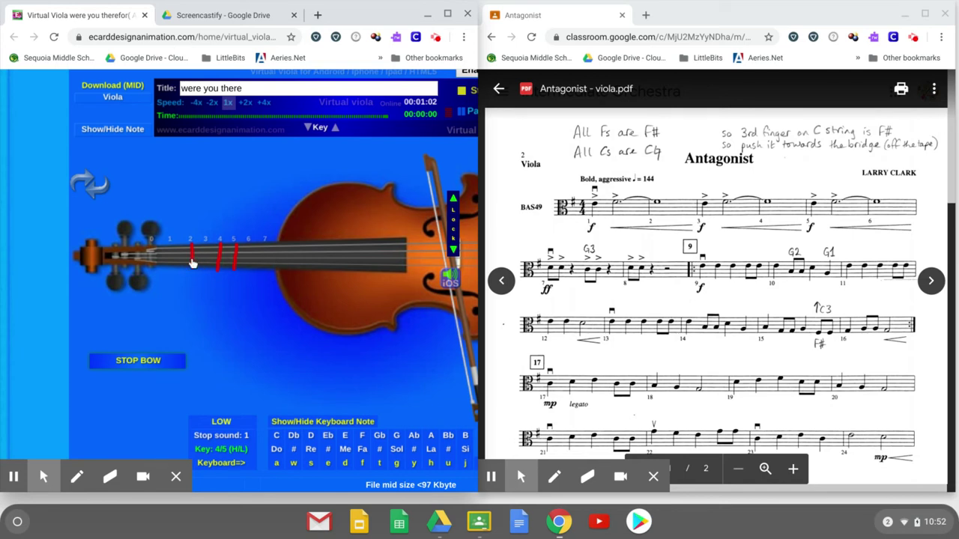
Play E (2L3) five times, B (4L2) twice, then the open A and D strings.
left_click(192, 262)
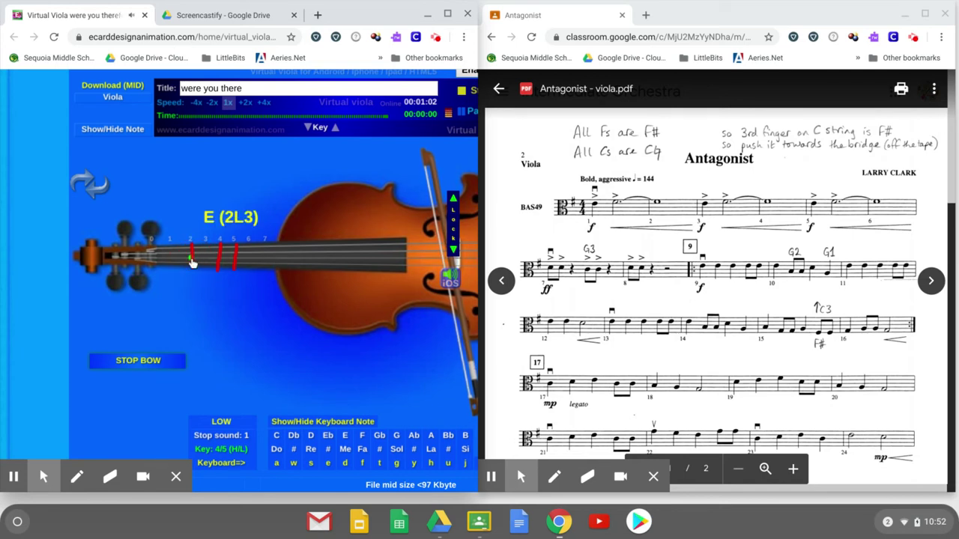
left_click(191, 262)
left_click(192, 263)
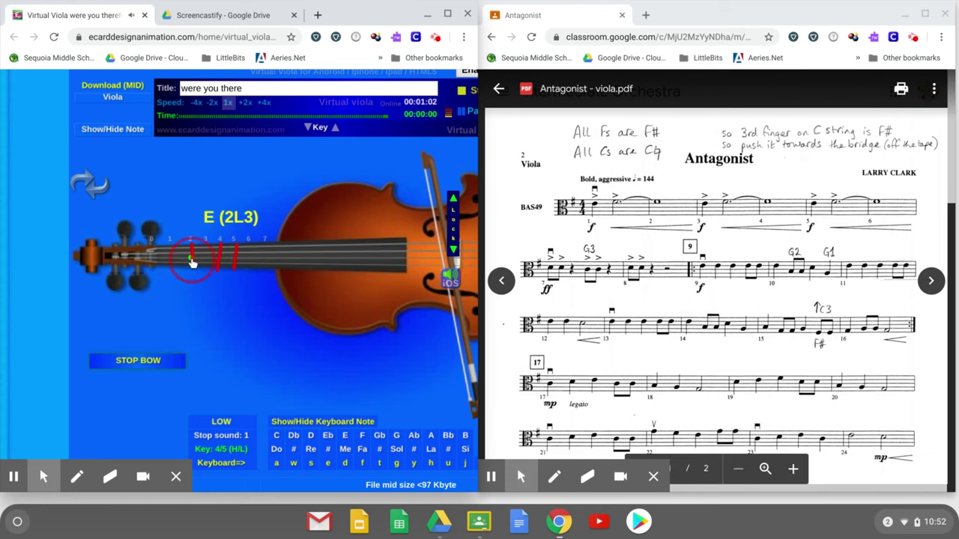
left_click(192, 262)
left_click(192, 263)
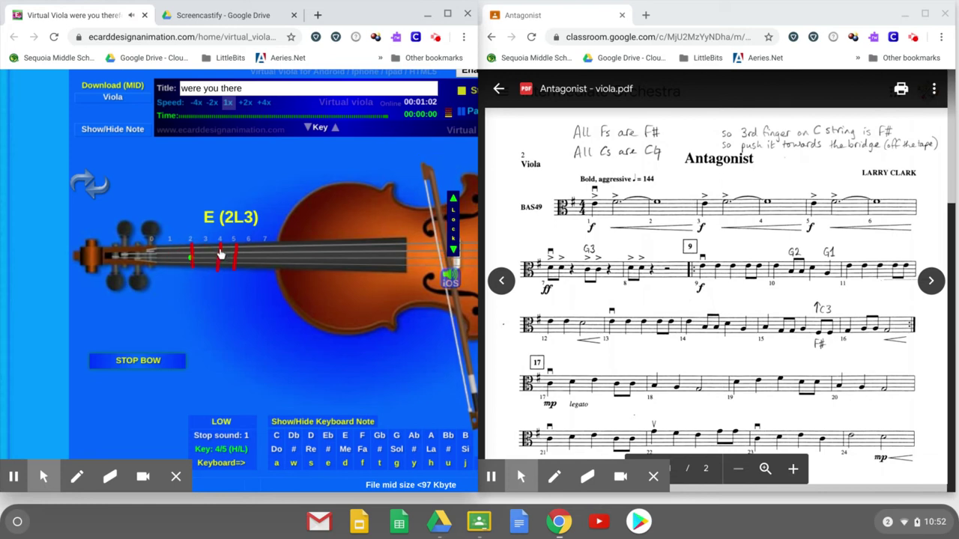
left_click(220, 256)
left_click(220, 256)
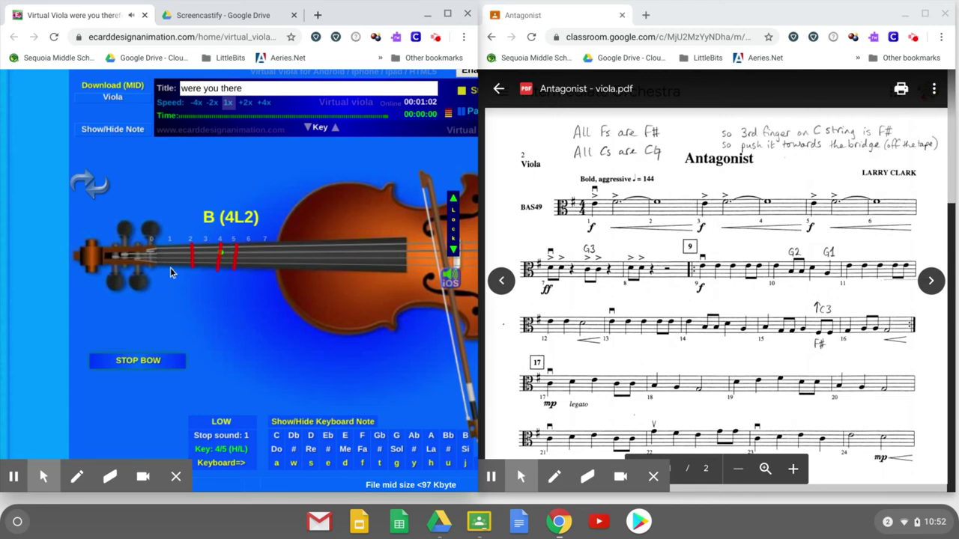
left_click(149, 262)
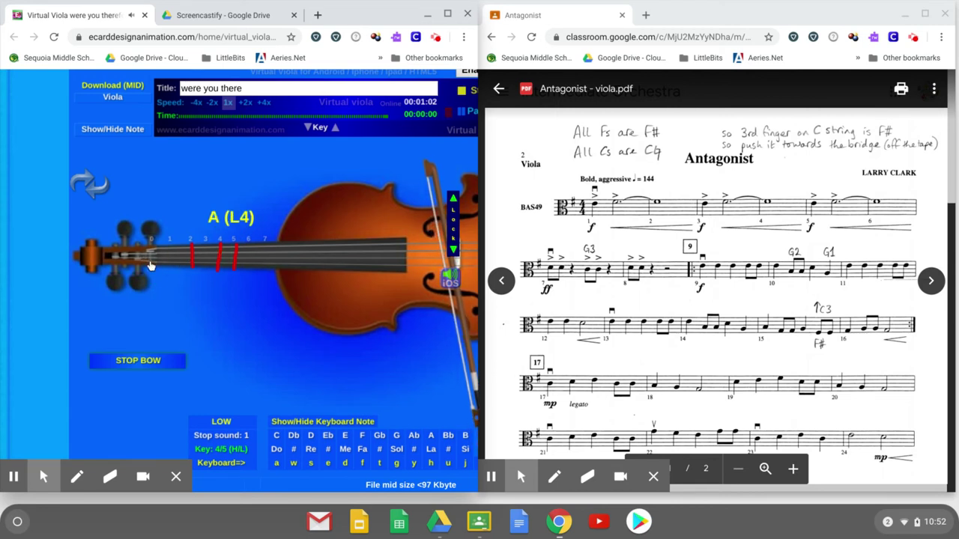
left_click(151, 260)
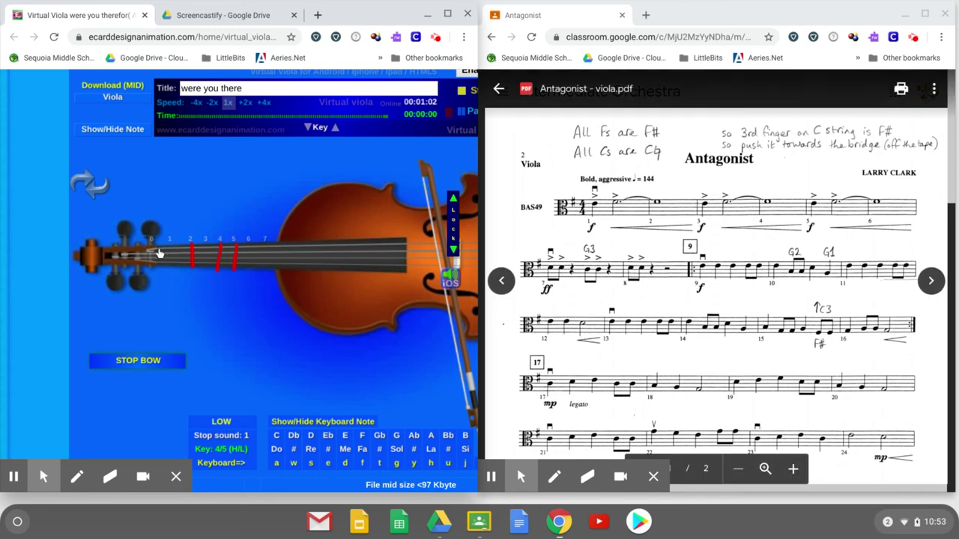
Play F at 5L1, then F# at 6L1 to compare the two notes.
left_click(237, 250)
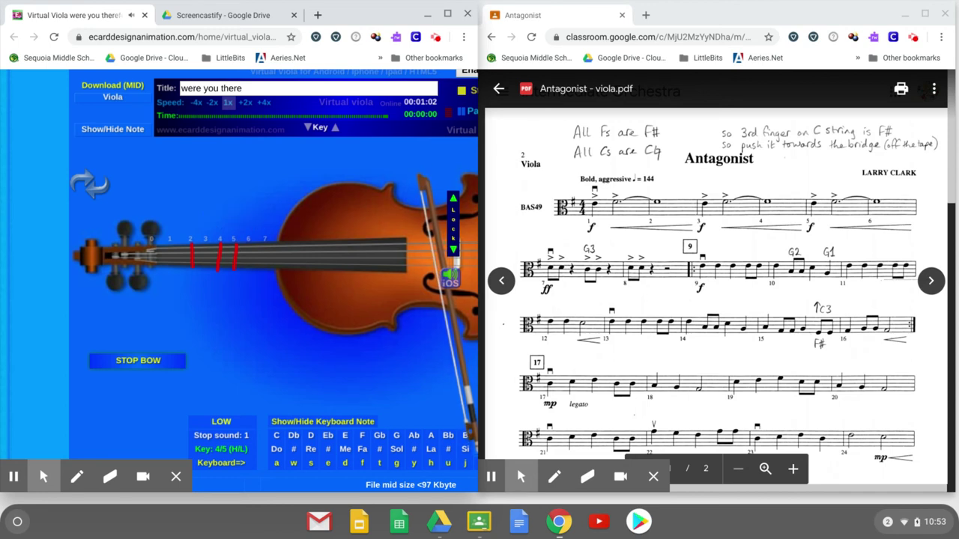
left_click(249, 248)
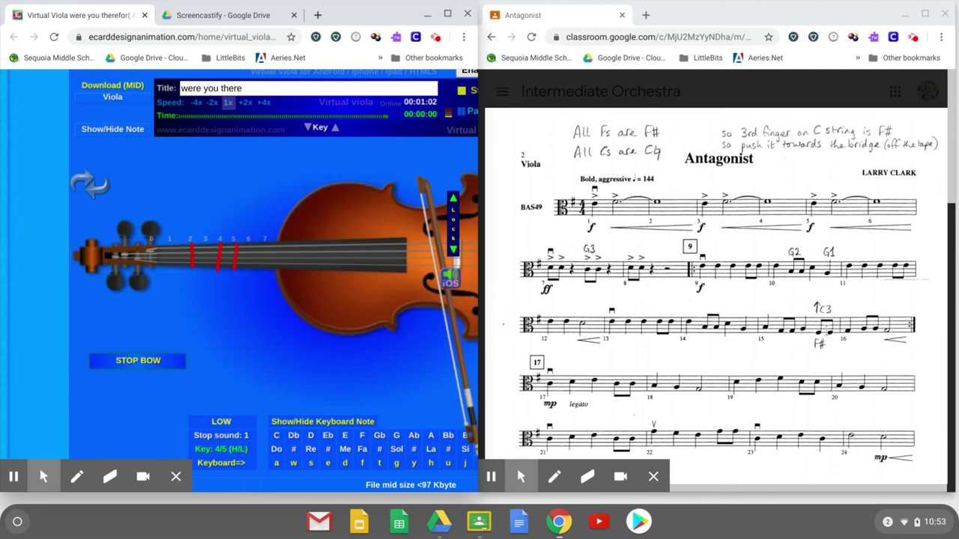
Play the Antagonist phrase: B (4L2), open G, F# (6L1), B, open G twice, A (2L2), F#.
left_click(219, 255)
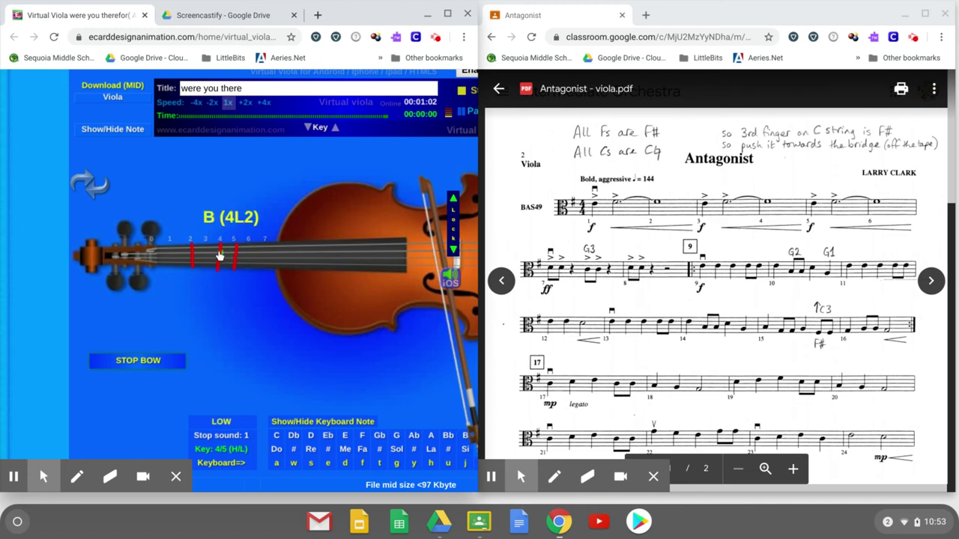
left_click(232, 252)
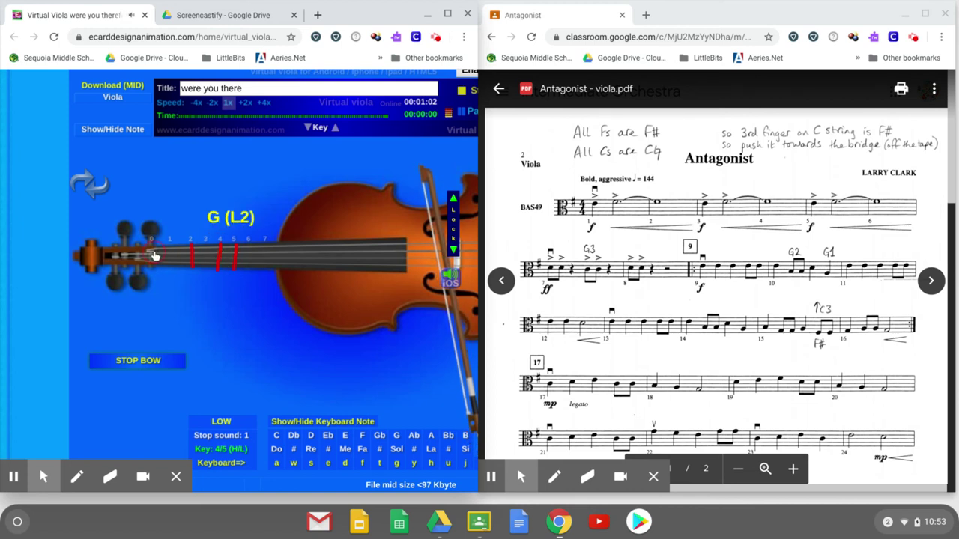
left_click(249, 246)
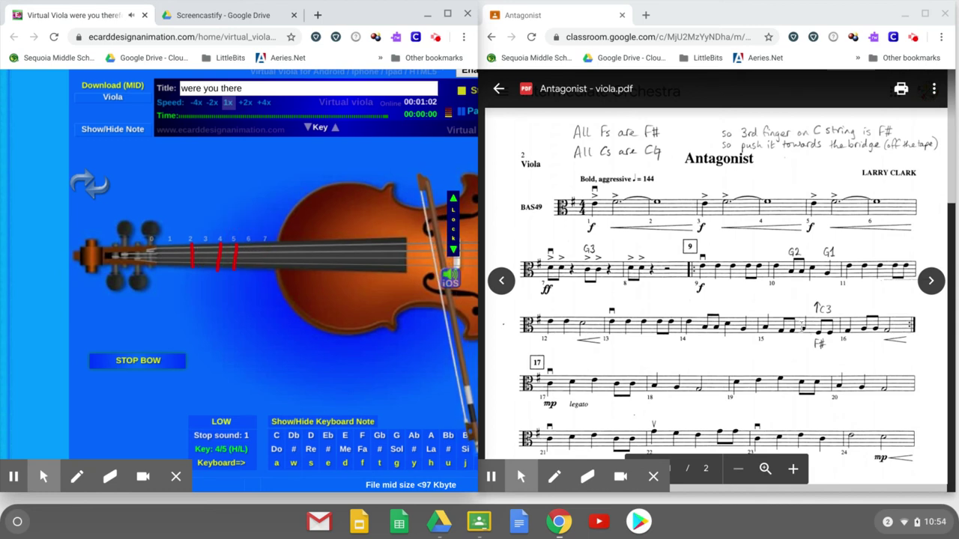
left_click(220, 254)
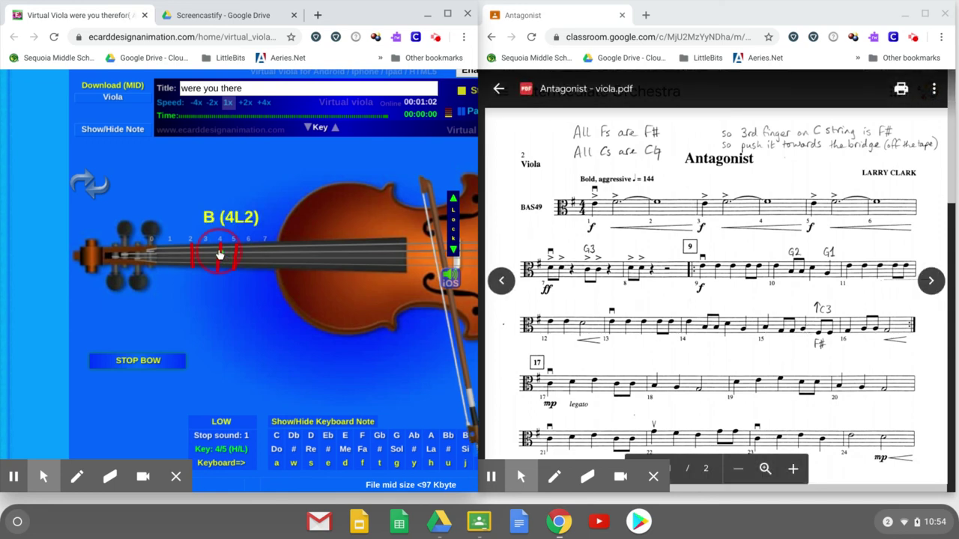
left_click(155, 258)
left_click(155, 258)
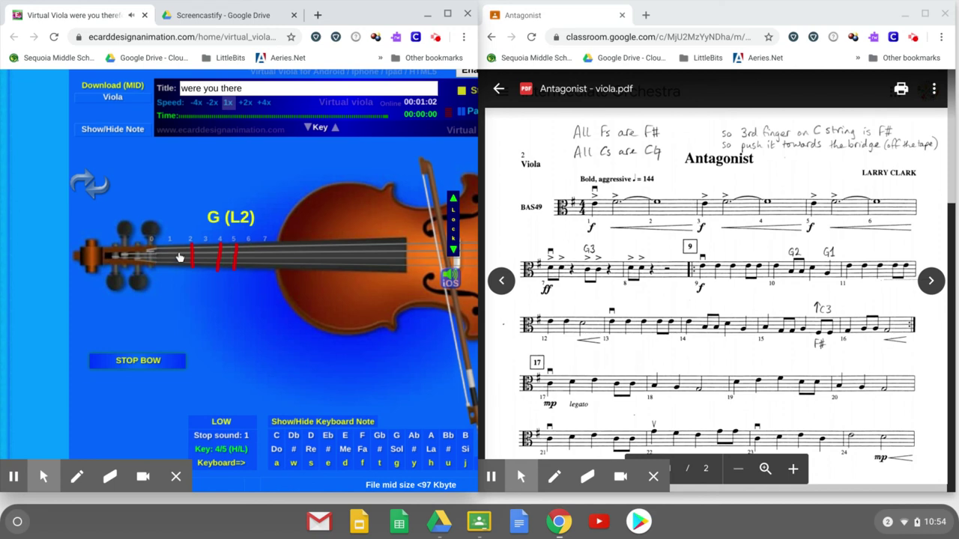
left_click(191, 256)
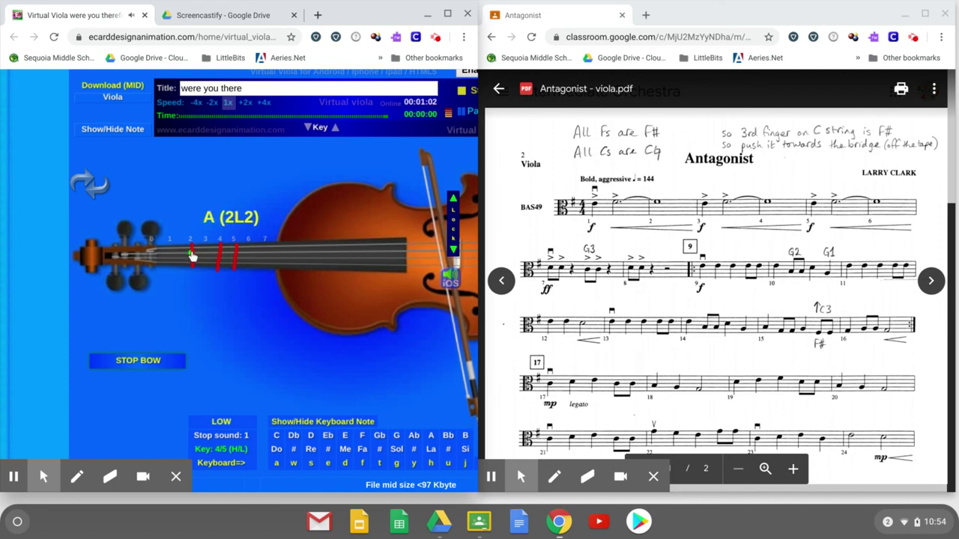
left_click(250, 249)
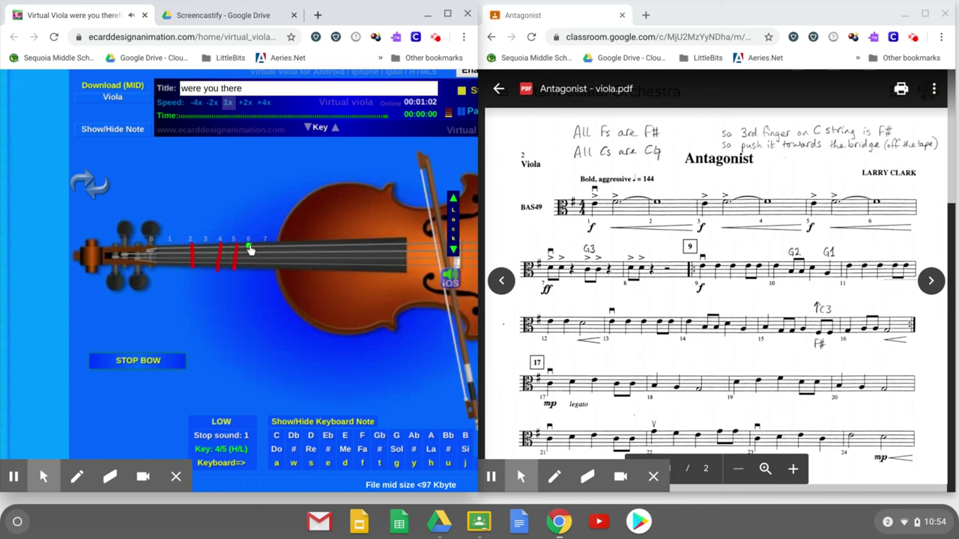